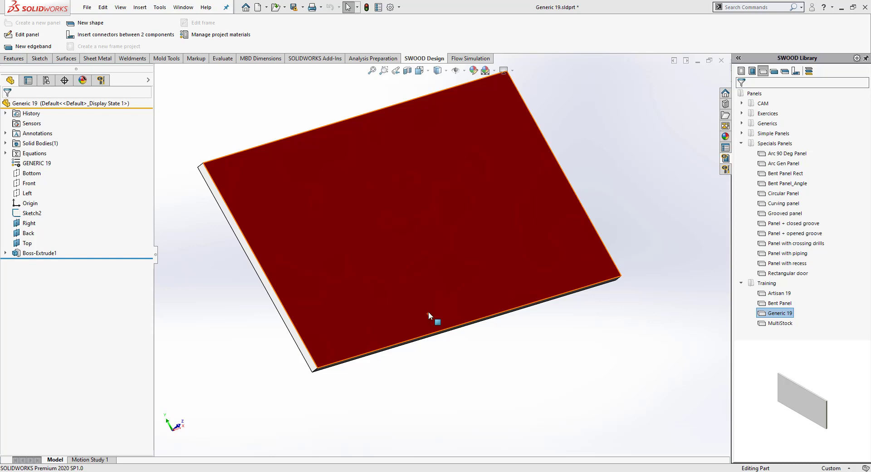
Step: Change the SWOOD panel's length direction to 45° and confirm the panel definition
scroll(454, 281, up, 1)
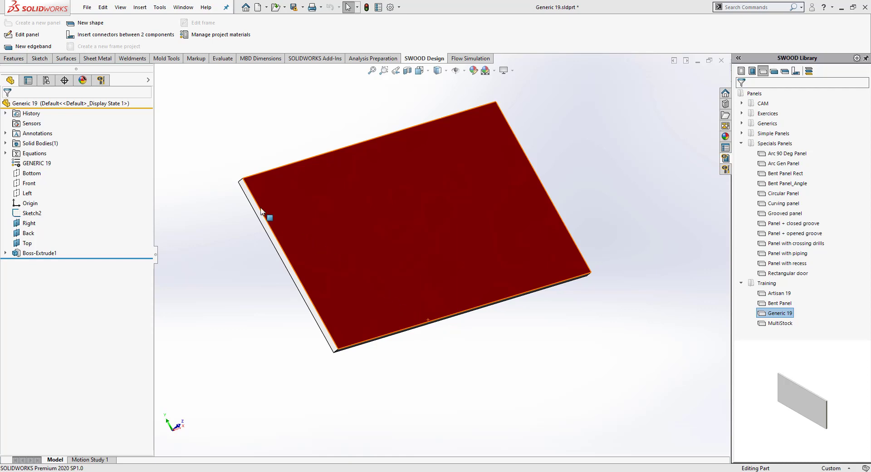
click(27, 34)
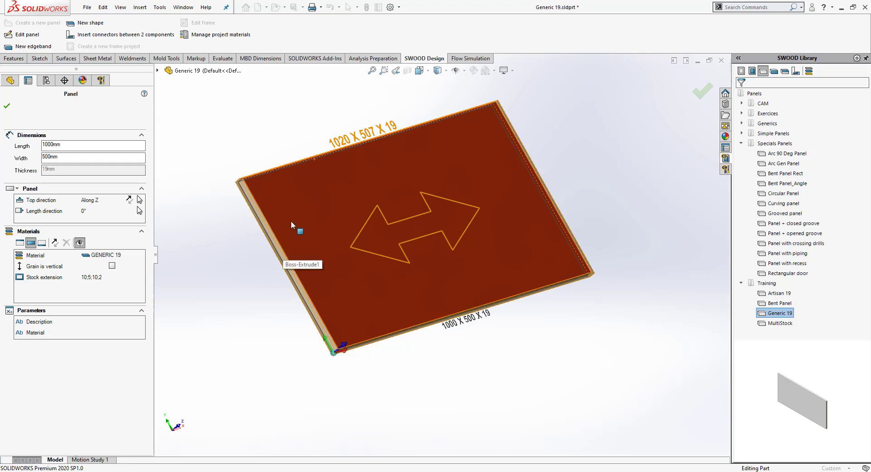
click(101, 216)
text(45)
key(Return)
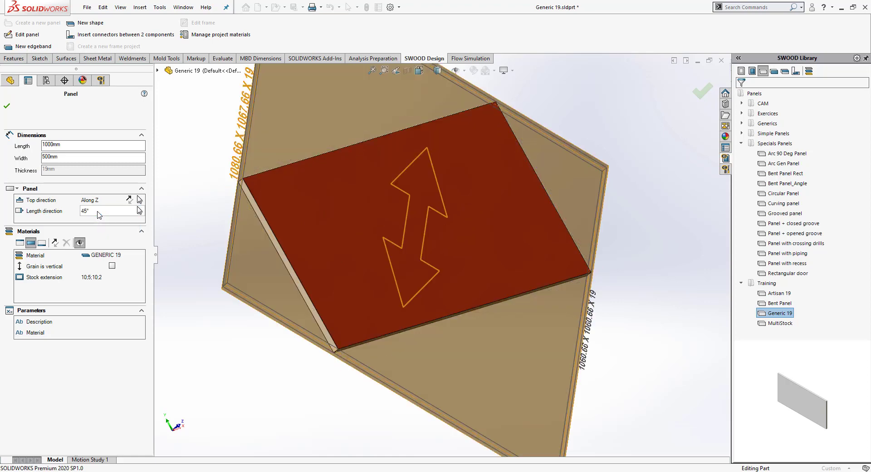
middle_drag(455, 266, 414, 232)
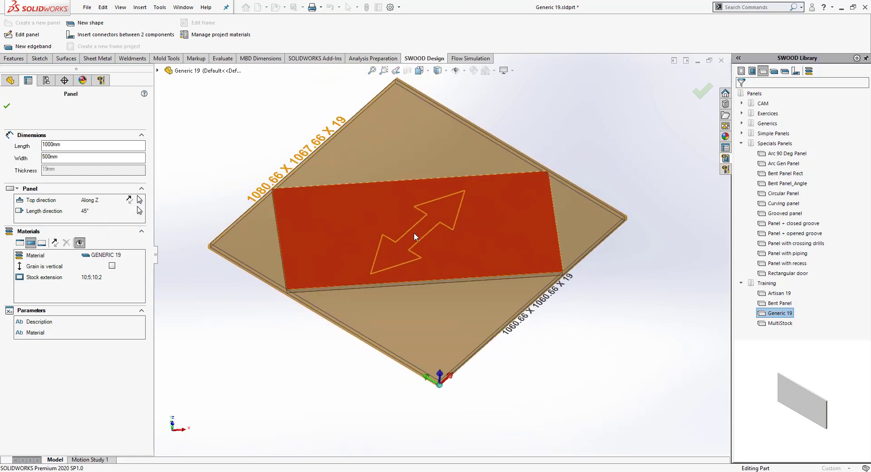
click(6, 106)
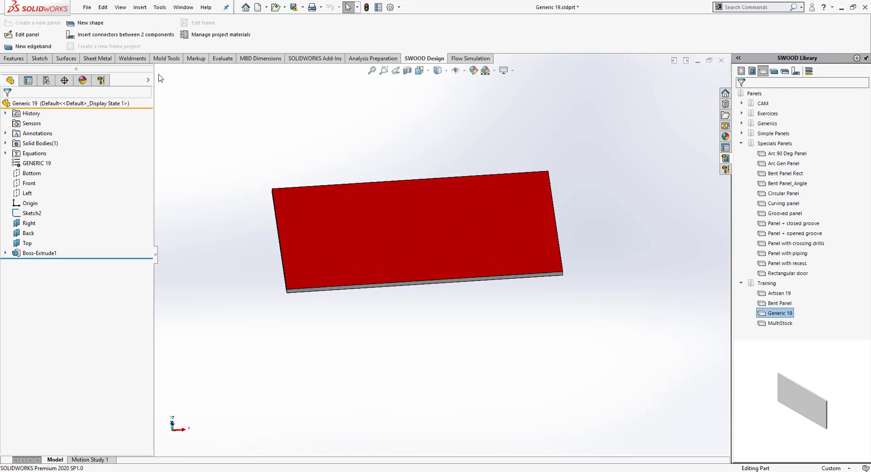
Step: Create a new part document and start a sketch on the Front plane
click(86, 7)
click(98, 22)
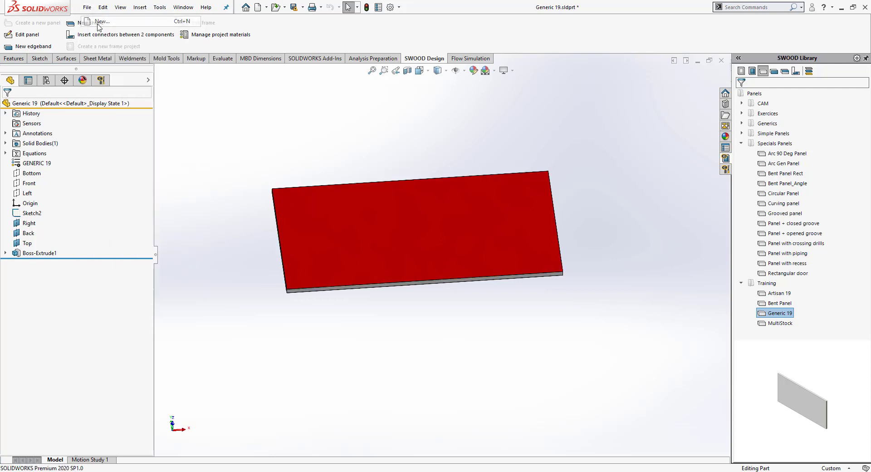
double_click(182, 168)
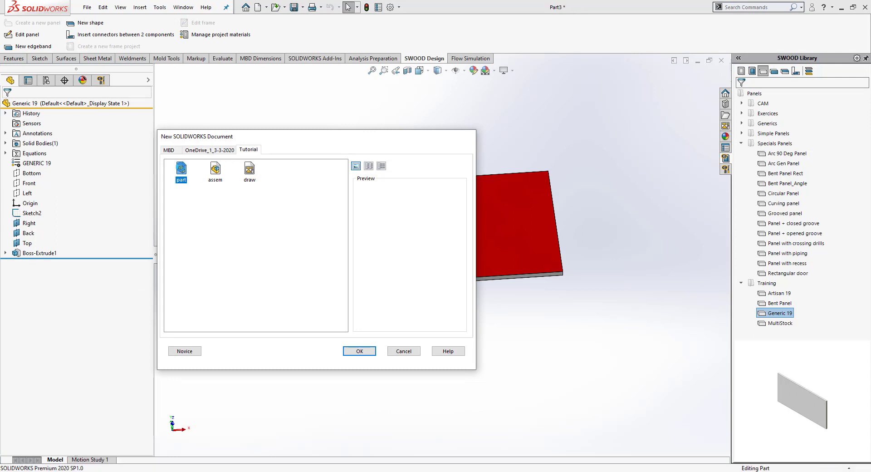
click(29, 153)
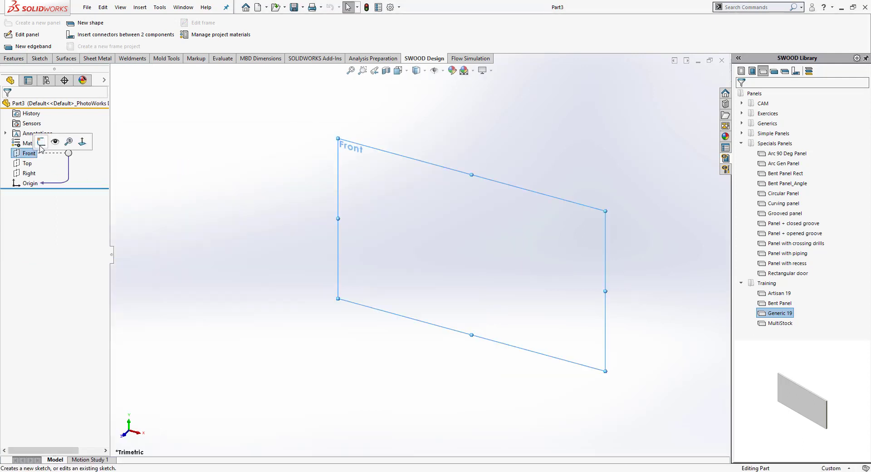
click(41, 143)
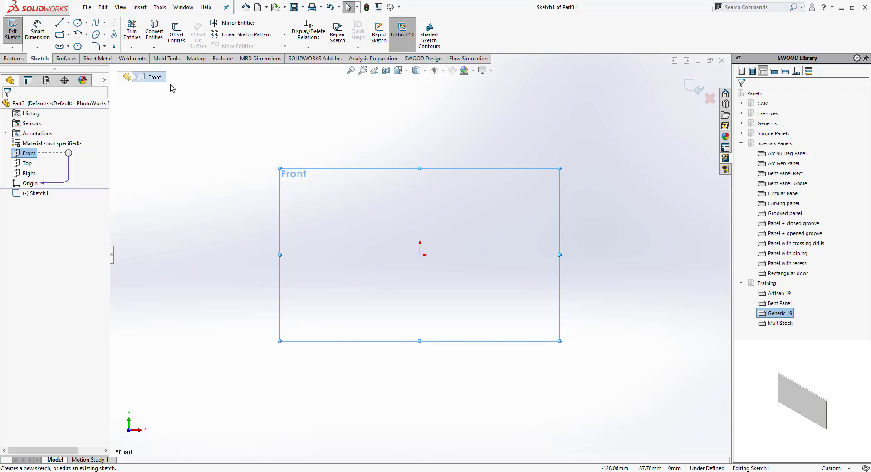
Step: Draw a centerpoint arc centred on the origin
click(78, 34)
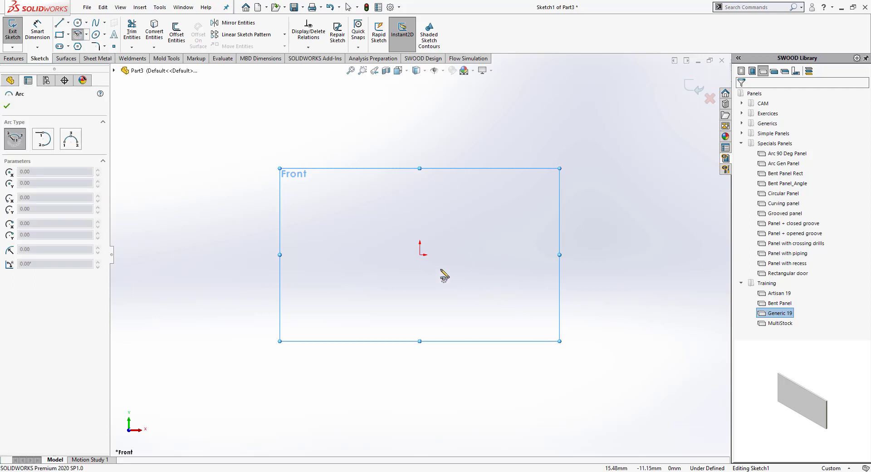
click(420, 255)
click(257, 176)
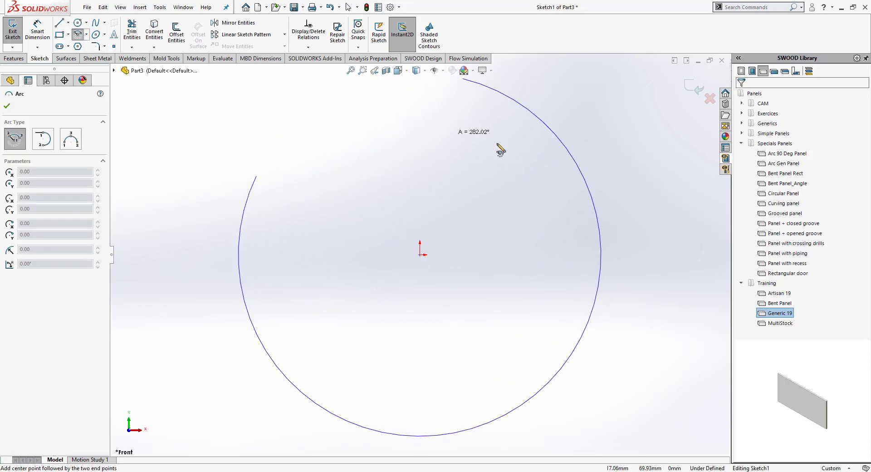
click(360, 426)
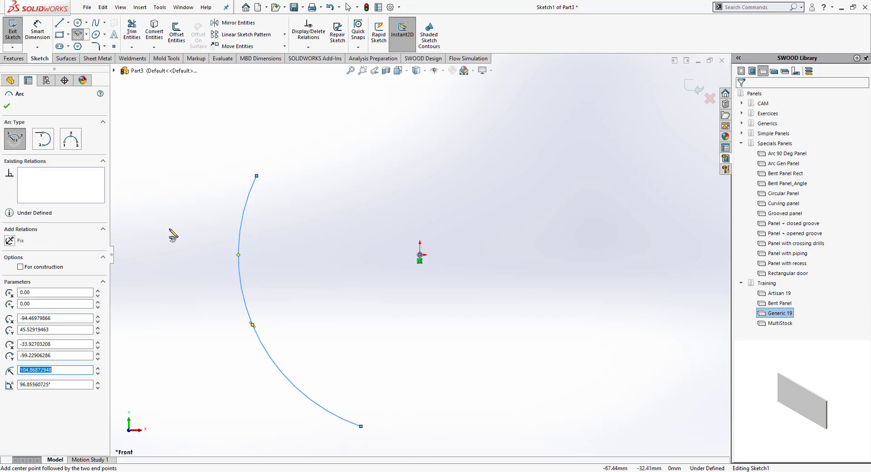
click(14, 58)
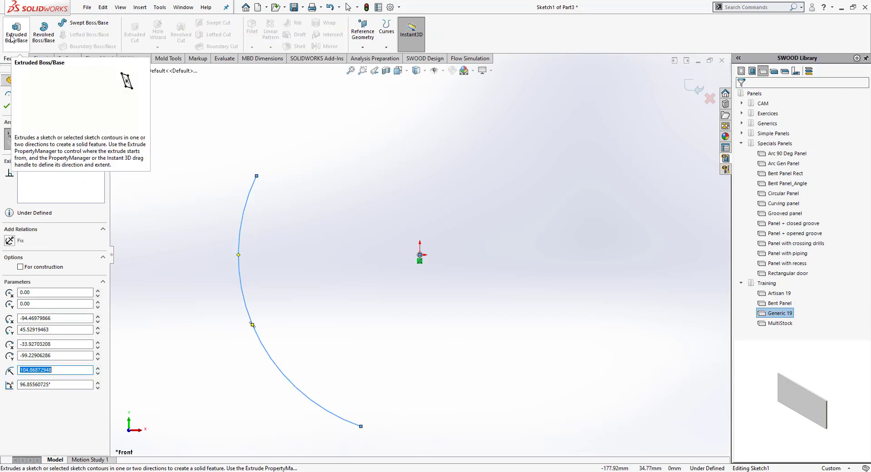
click(39, 58)
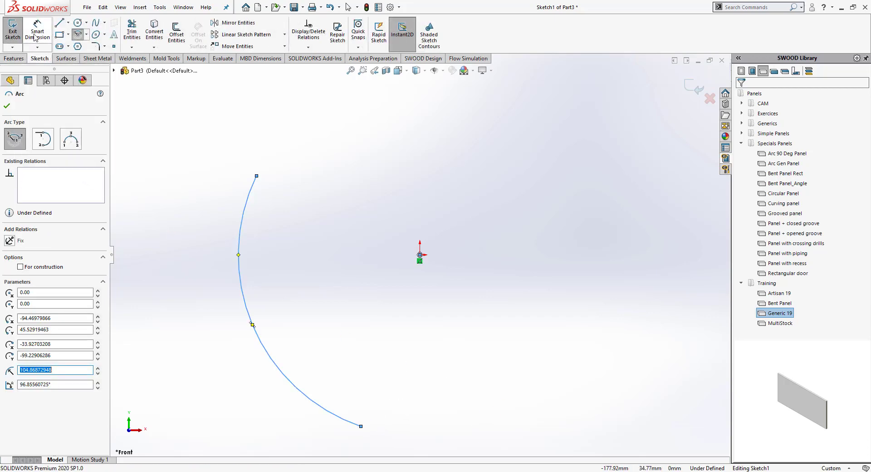
Step: Dimension the arc's radius to 500
click(35, 37)
click(245, 295)
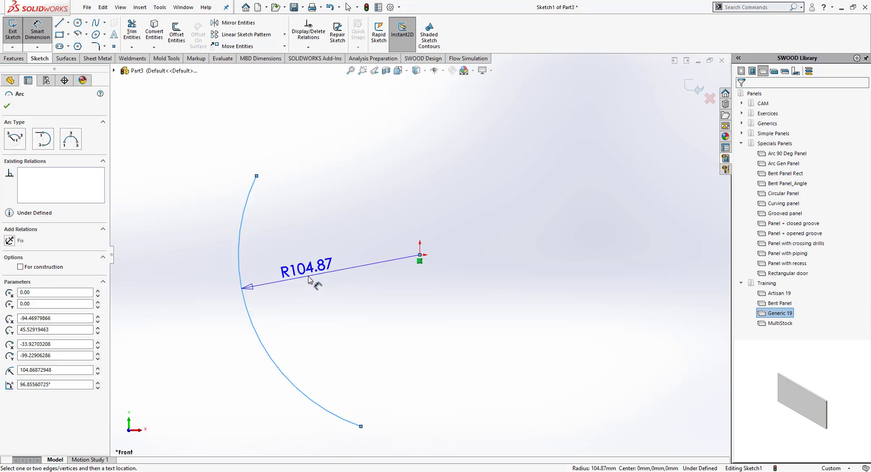
click(309, 279)
text(500)
key(Return)
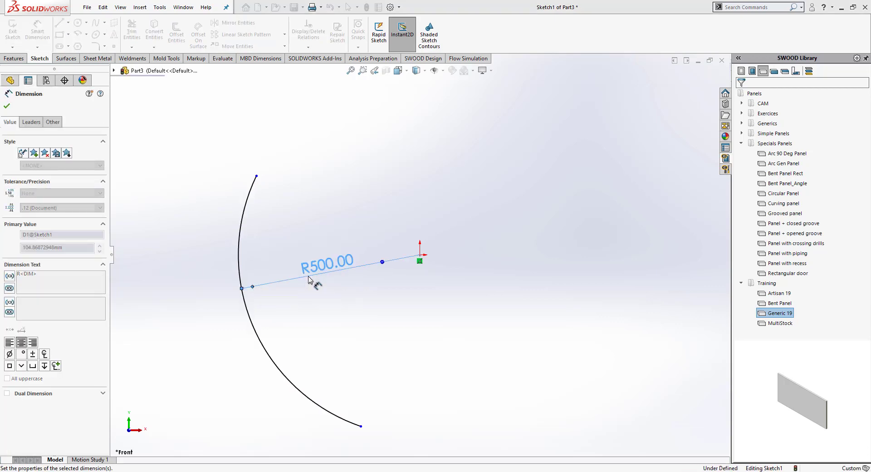
click(7, 106)
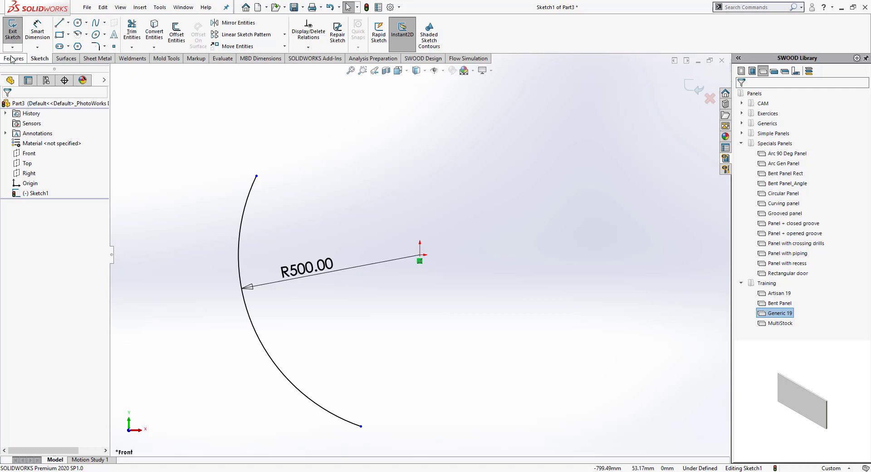
click(12, 59)
Step: Thin-extrude the arc sketch with 19 mm wall thickness and 500 mm depth, creating Extrude-Thin1
click(16, 32)
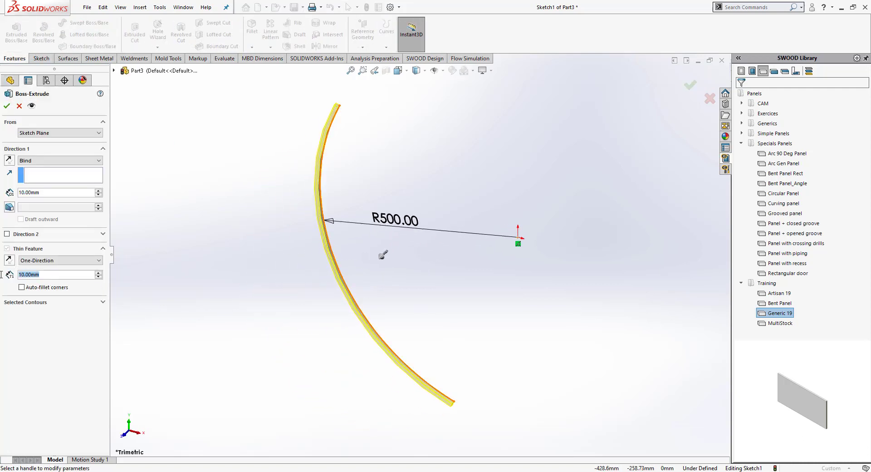
text(19mm)
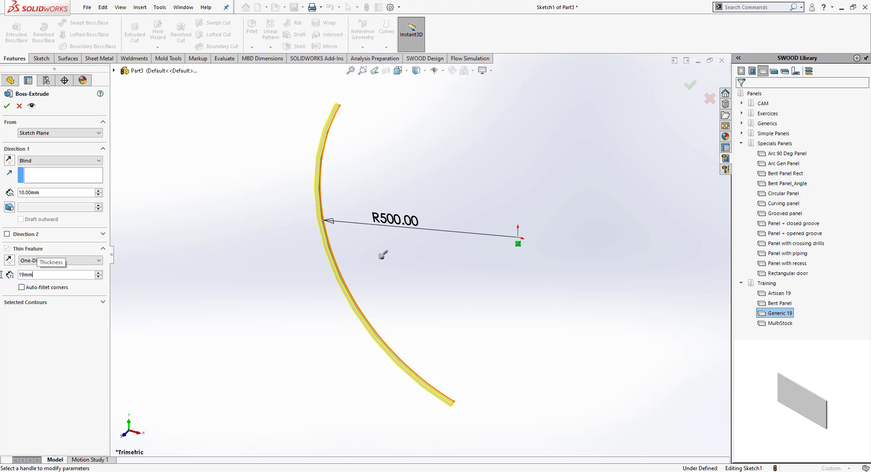
key(Return)
click(44, 192)
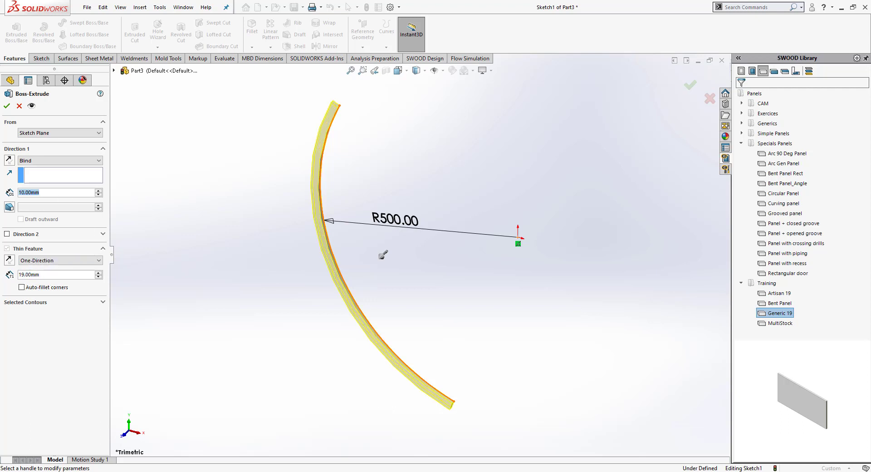
text(500)
key(Return)
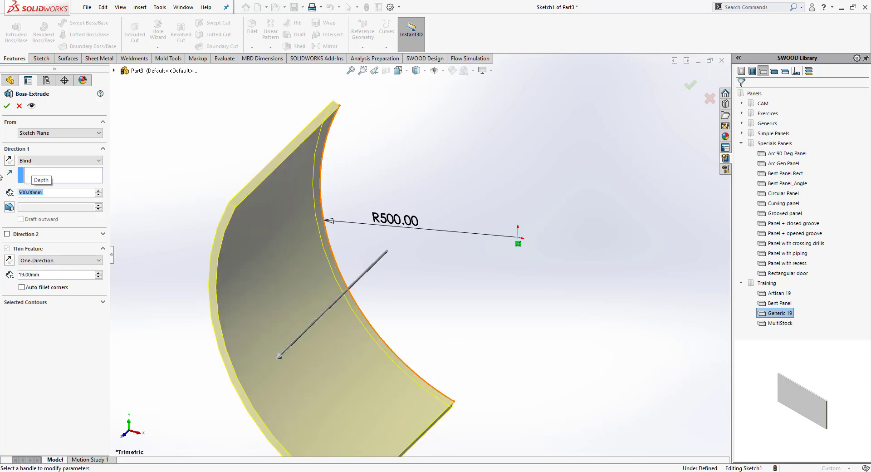
click(6, 106)
middle_drag(420, 261, 546, 261)
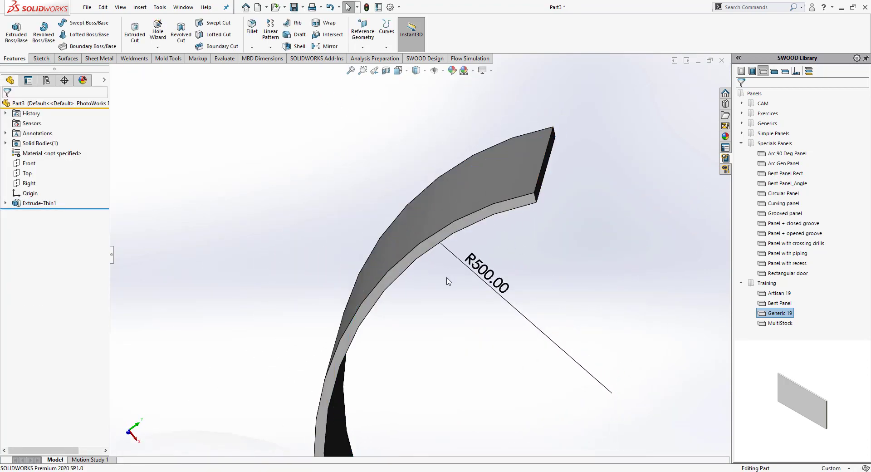
mouse_move(449, 282)
middle_down()
mouse_move(481, 255)
mouse_move(420, 196)
mouse_move(453, 268)
middle_up()
click(502, 348)
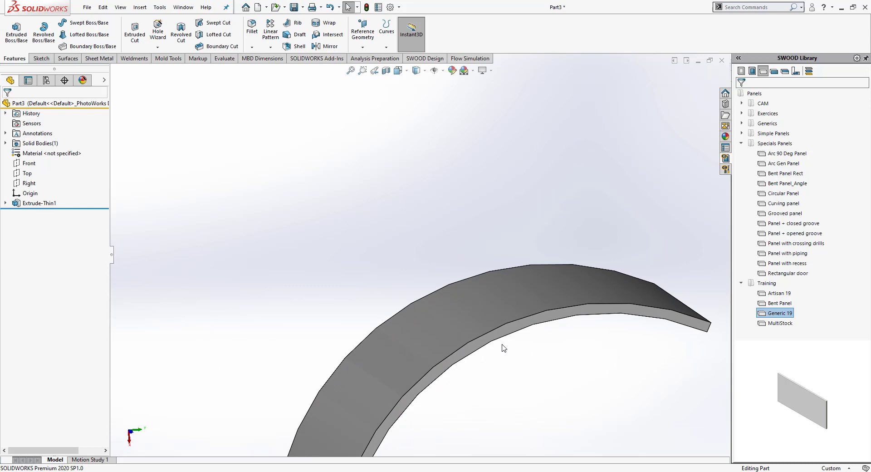
scroll(504, 348, up, 3)
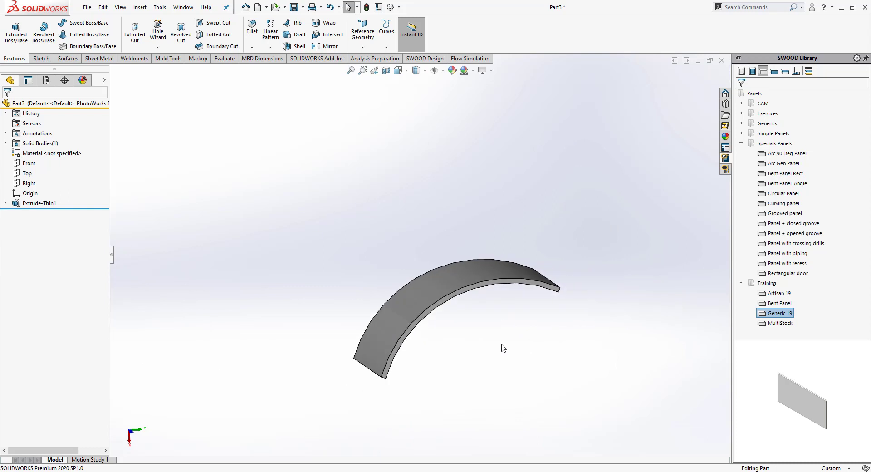
Step: Select the curved body in SWOOD Edit panel, showing 357.24 × 716.42 × 500 stock
click(424, 58)
click(27, 34)
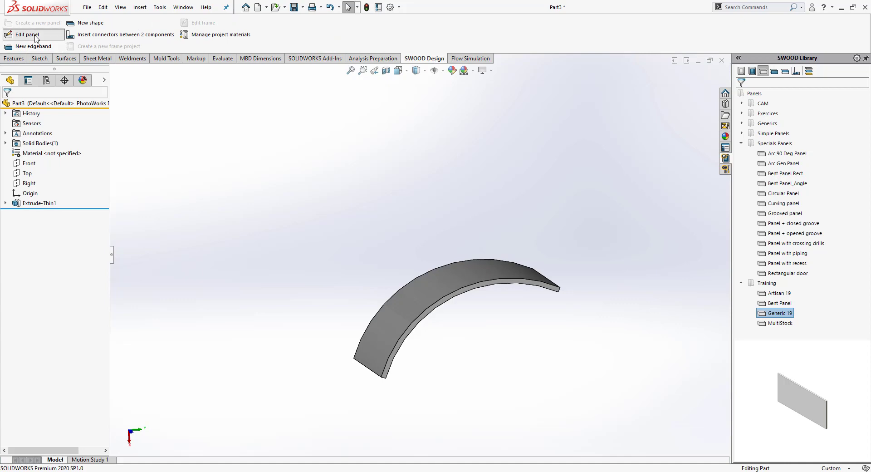
click(408, 300)
scroll(453, 321, up, 3)
middle_drag(453, 321, 445, 295)
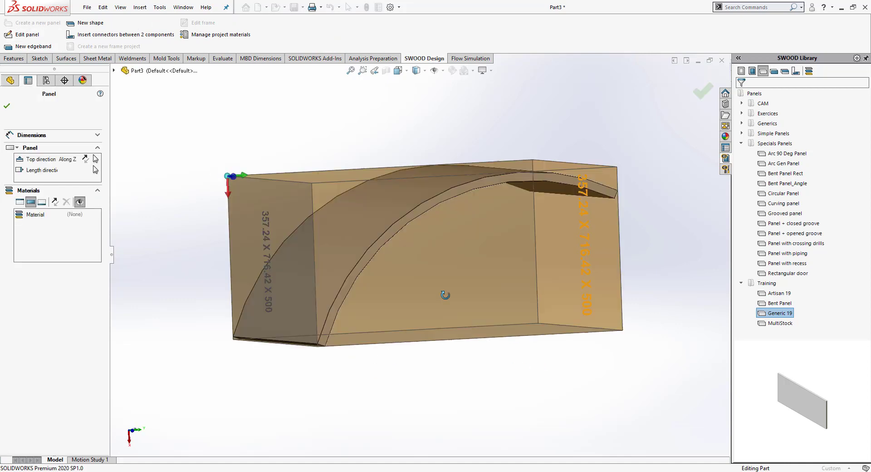
Step: Make it a Curved panel with Sketch1 as support sketch, giving 877.34 × 500 × 19 stock
click(16, 149)
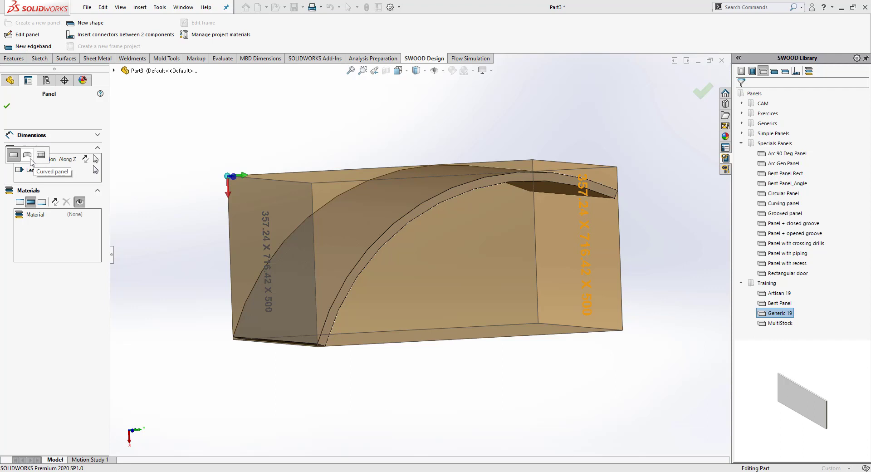
click(31, 160)
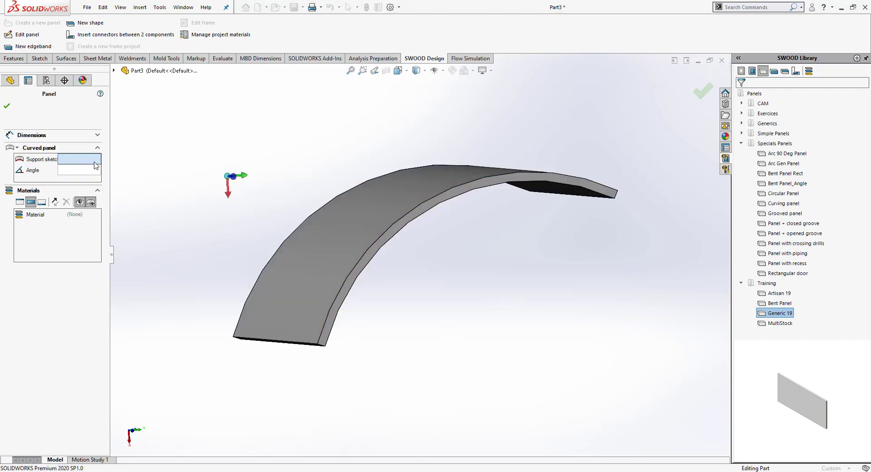
click(113, 70)
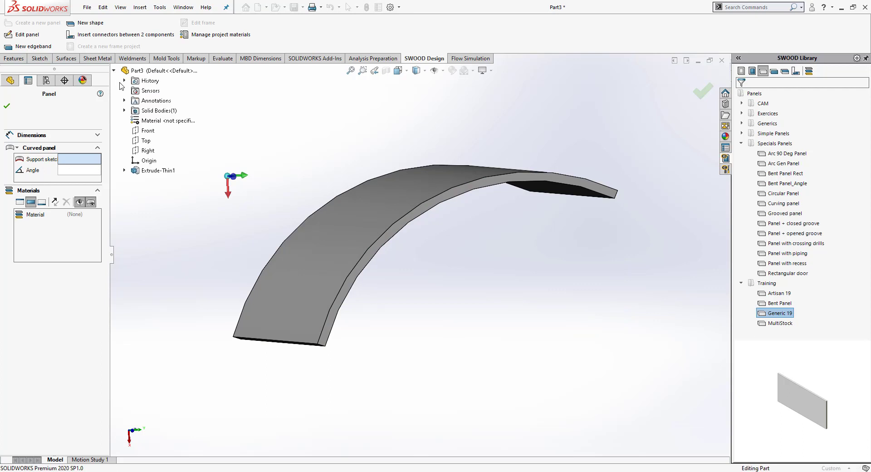
click(124, 171)
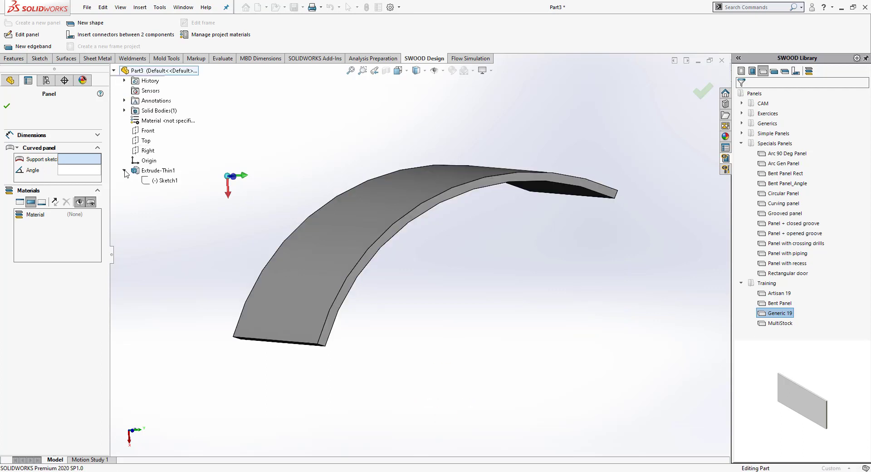
click(162, 182)
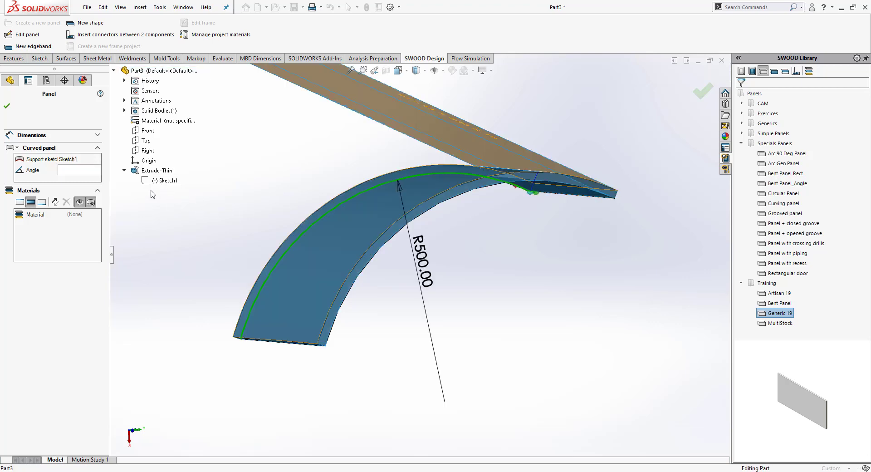
scroll(307, 216, down, 2)
scroll(306, 216, up, 6)
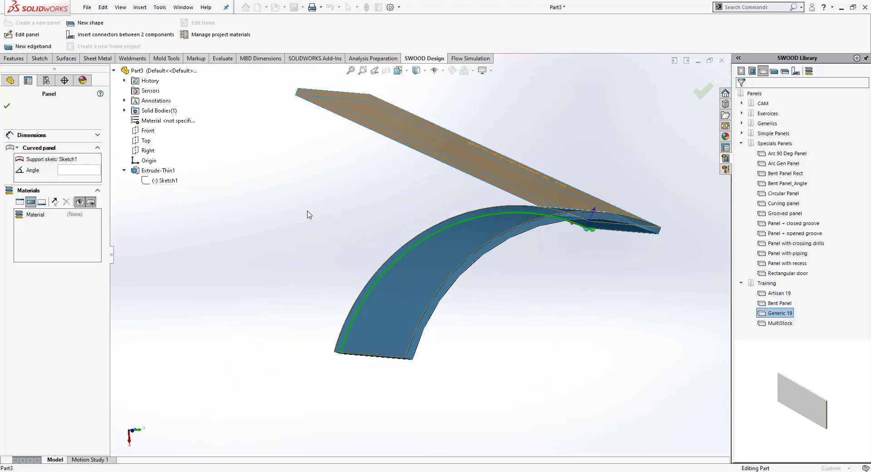
mouse_move(373, 211)
middle_down()
mouse_move(334, 192)
mouse_move(366, 208)
middle_up()
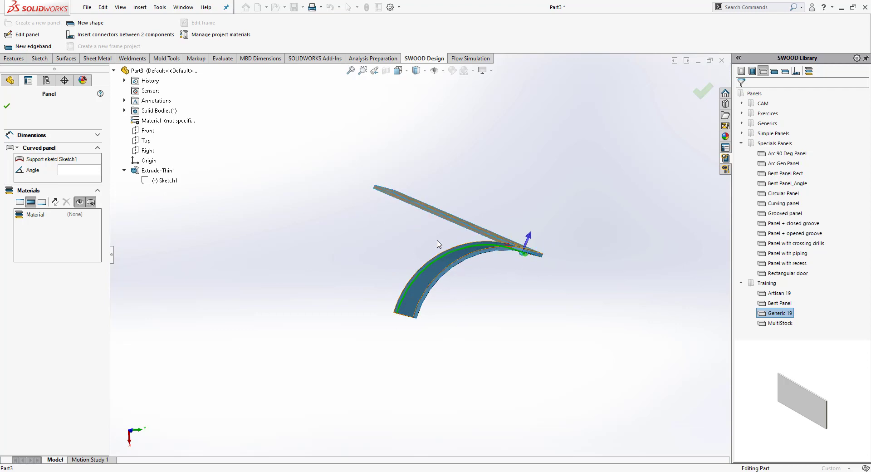
middle_drag(440, 215, 440, 279)
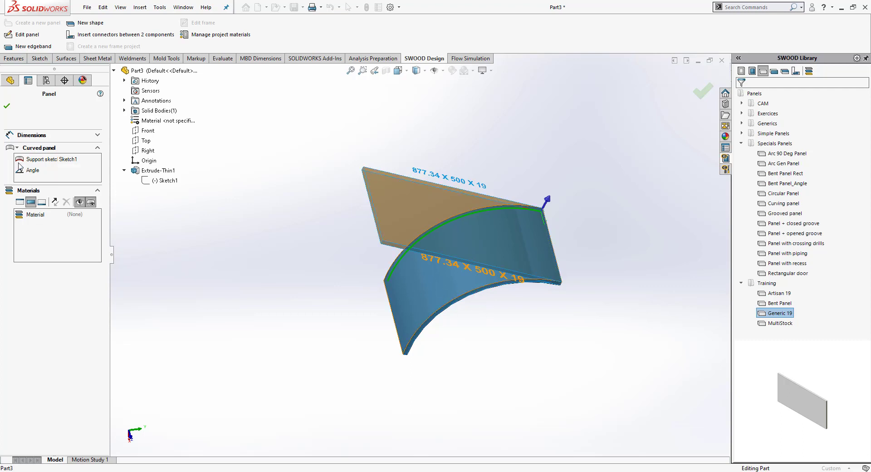
click(7, 105)
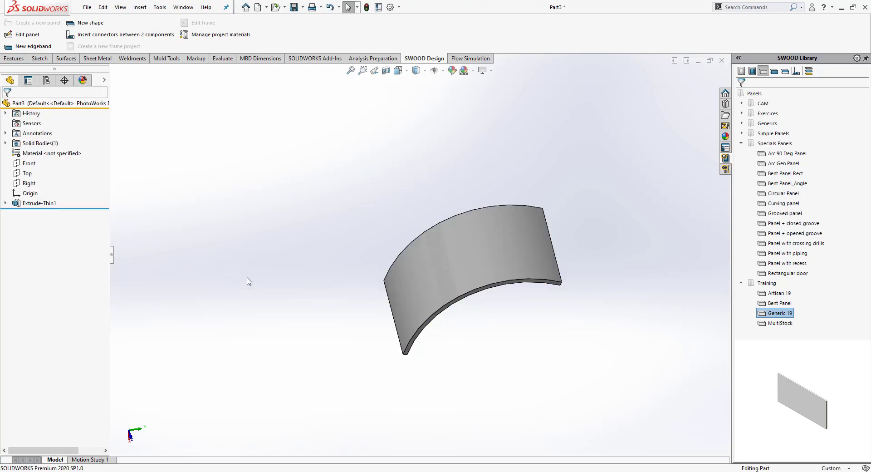